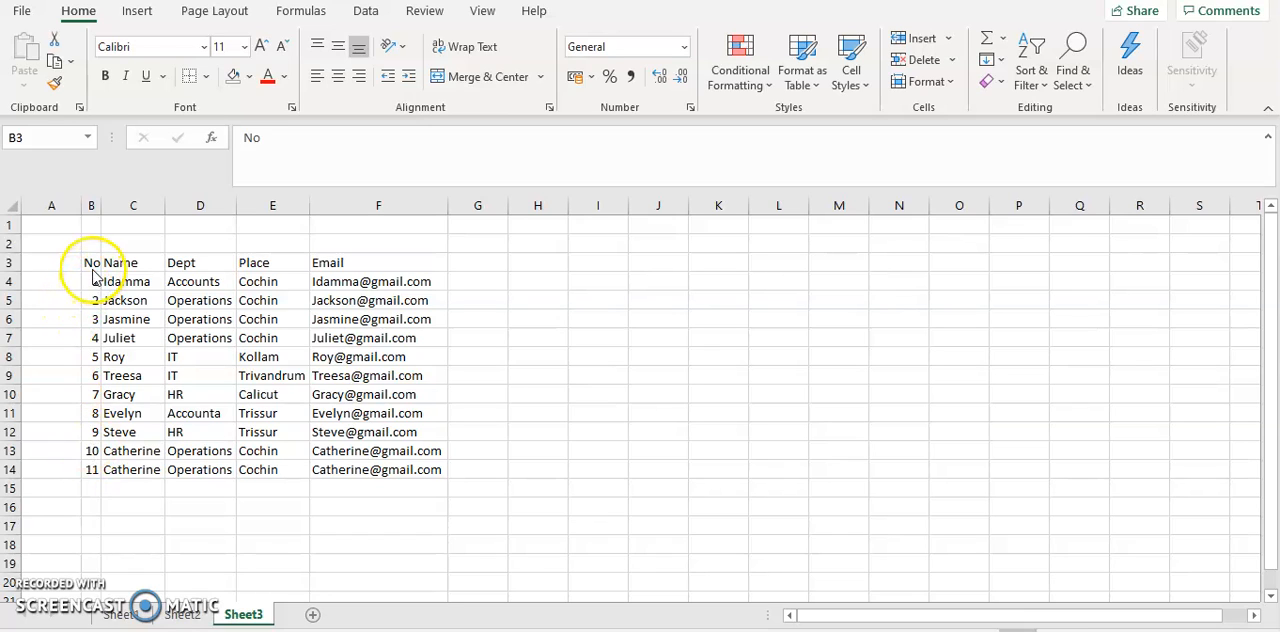
# Convert the whole data range B3:F14 on Sheet3 into a table with headers
pyautogui.hotkey('ctrl', 'a')
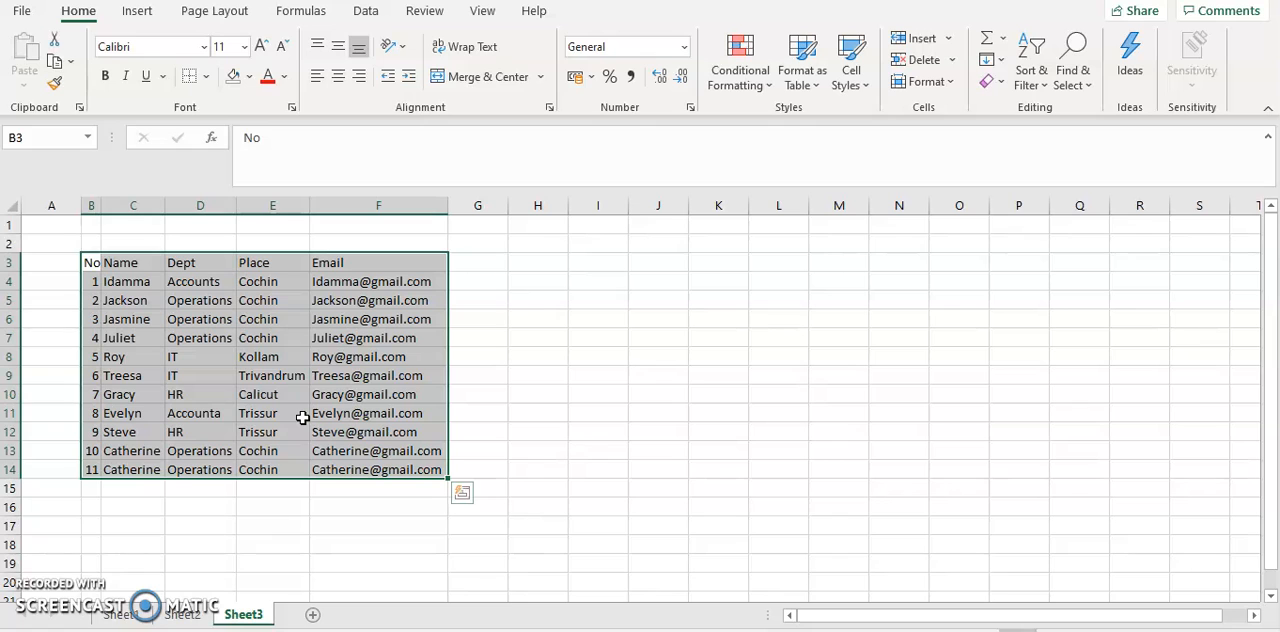
pyautogui.hotkey('ctrl', 't')
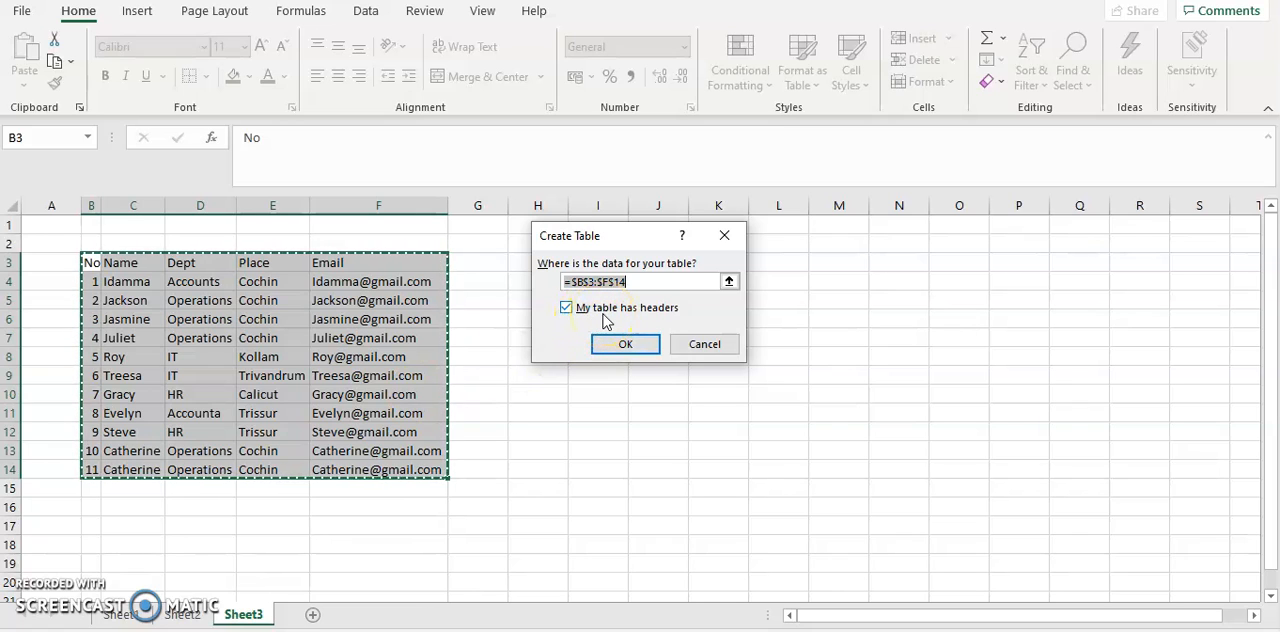
pyautogui.click(625, 344)
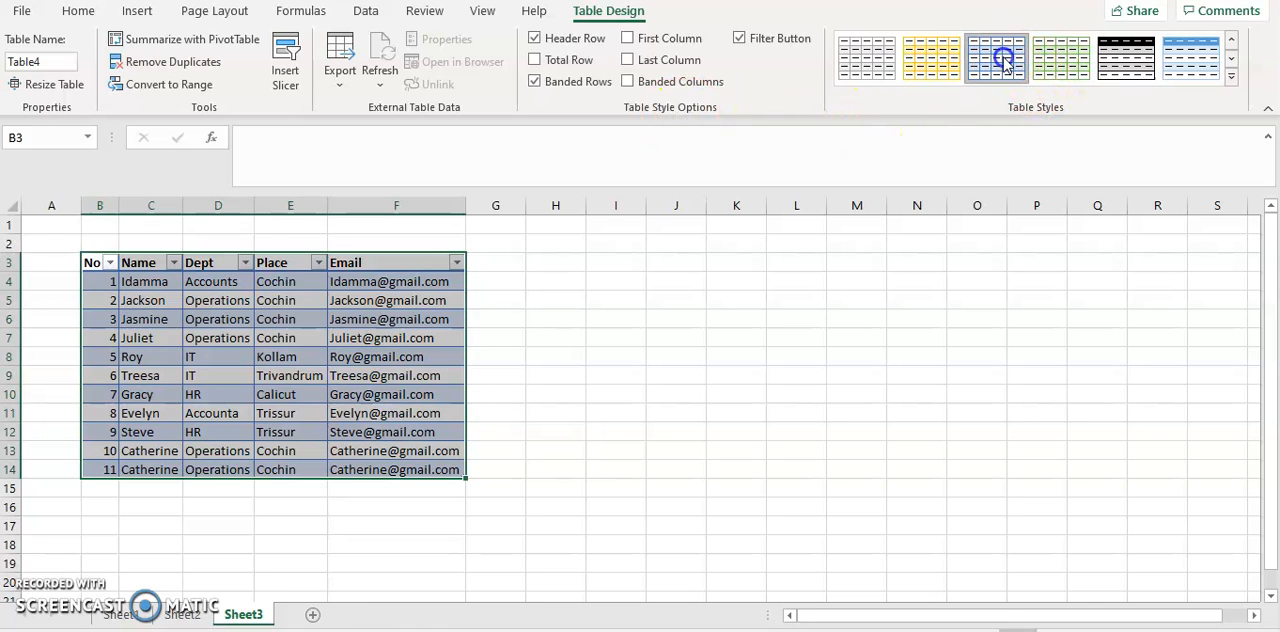
# Apply the table style with a black header row and grey banded rows to the new table
pyautogui.click(1055, 60)
pyautogui.click(1103, 65)
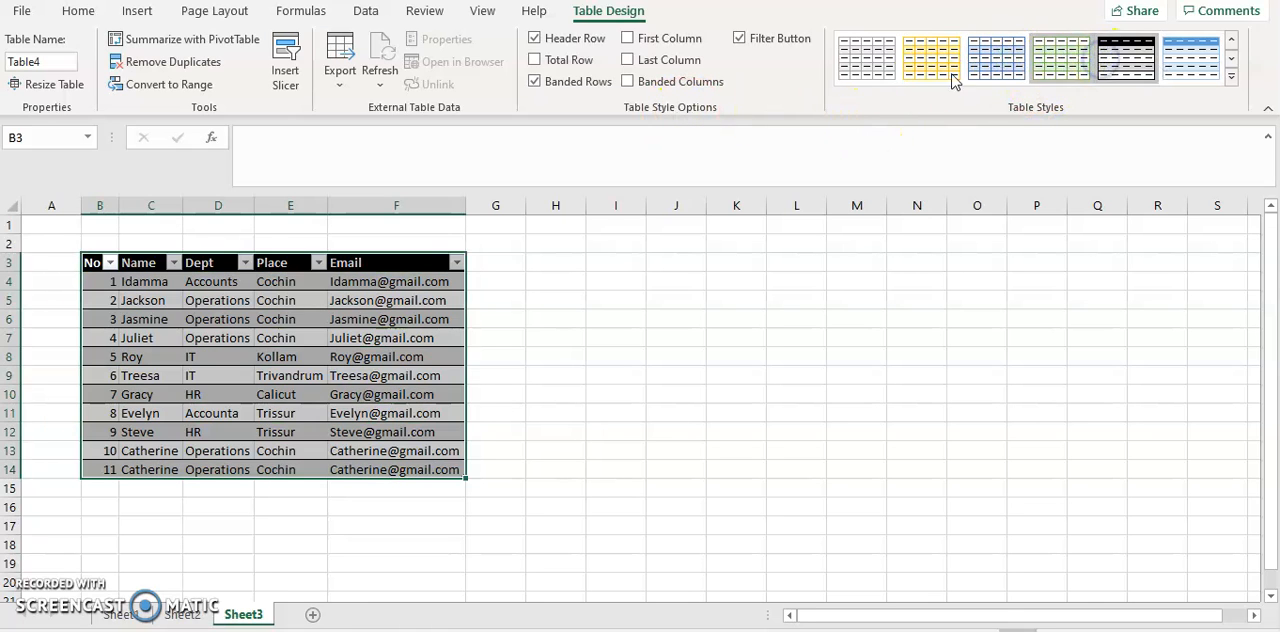
pyautogui.click(806, 278)
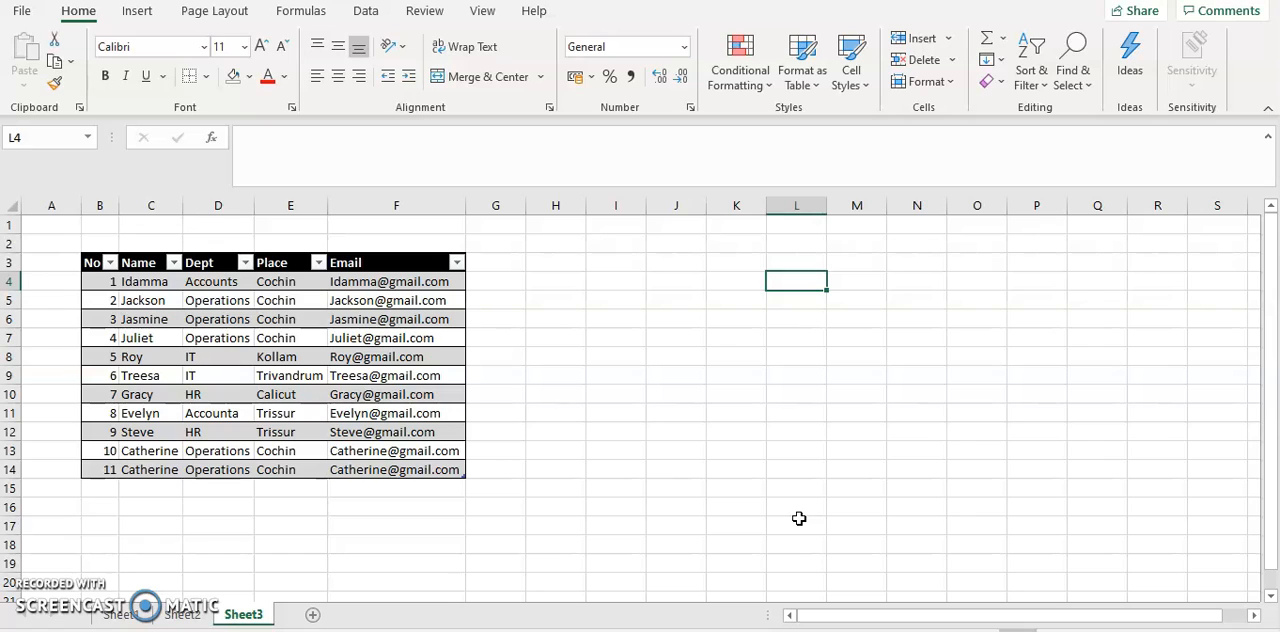
# Jump from an empty cell to the sheet's first cell A1, and from there to the last used cell F14
pyautogui.click(700, 486)
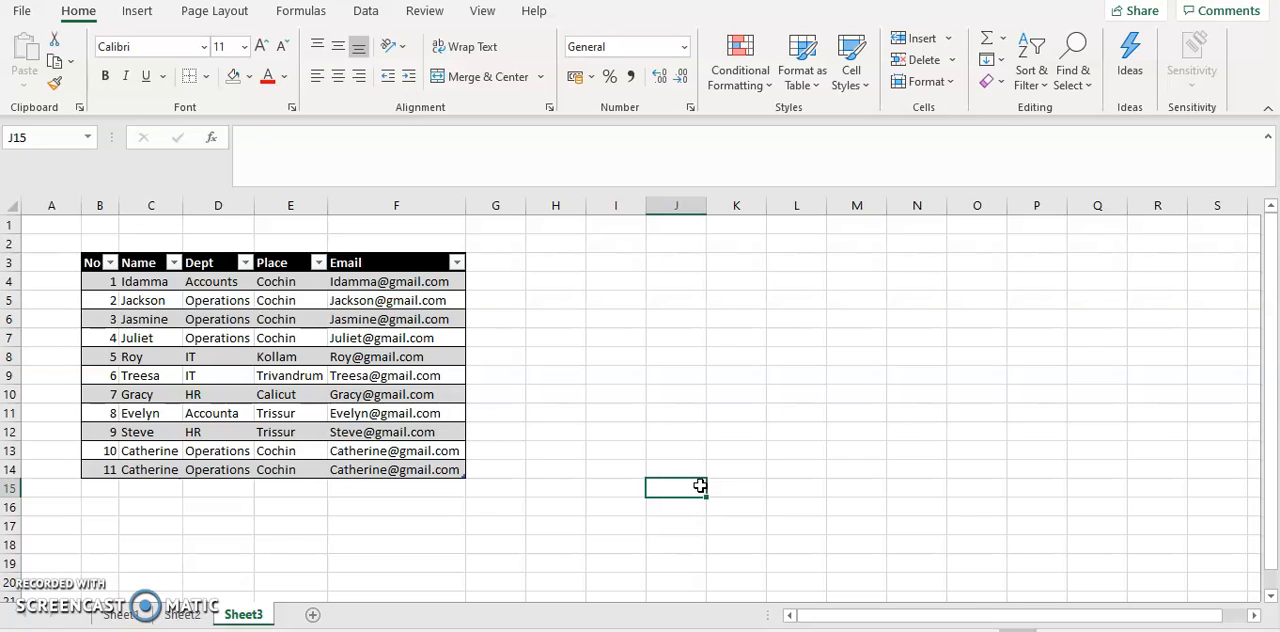
pyautogui.click(849, 502)
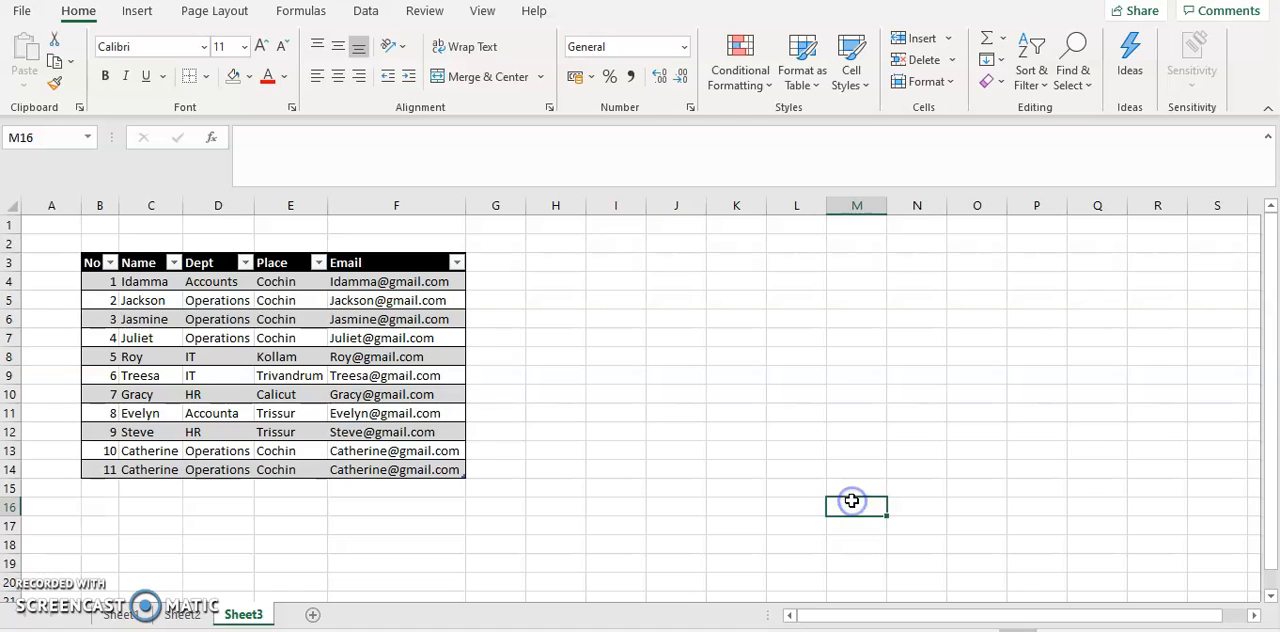
pyautogui.hotkey('ctrl', 'Home')
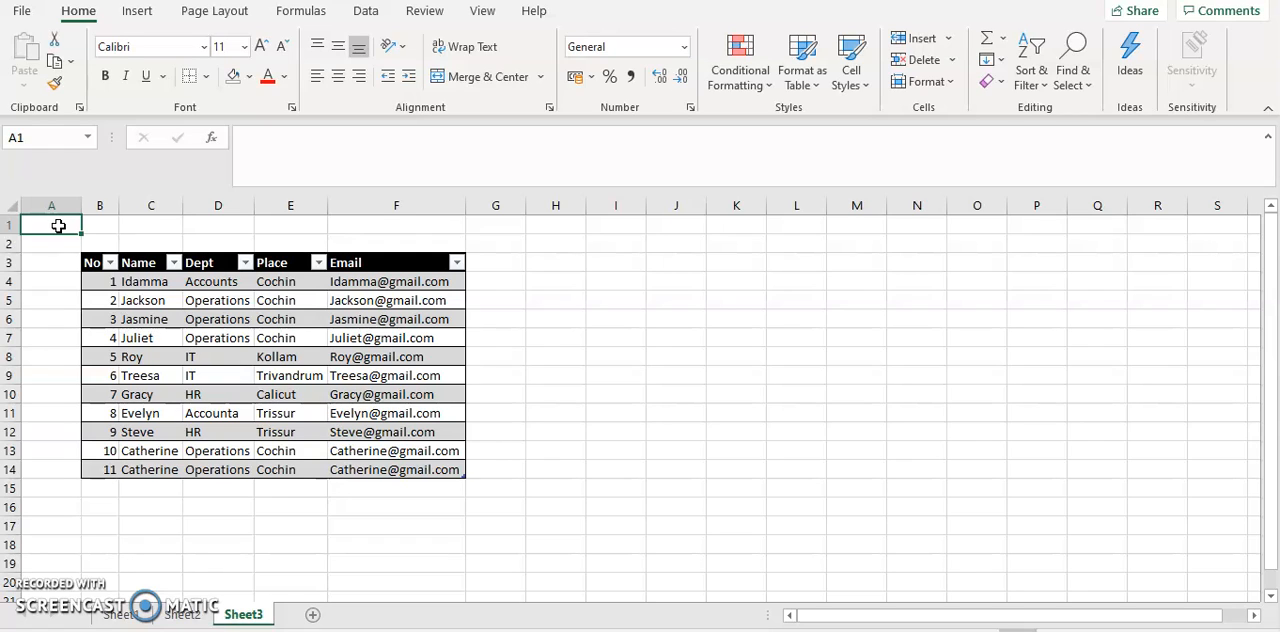
pyautogui.hotkey('ctrl', 'End')
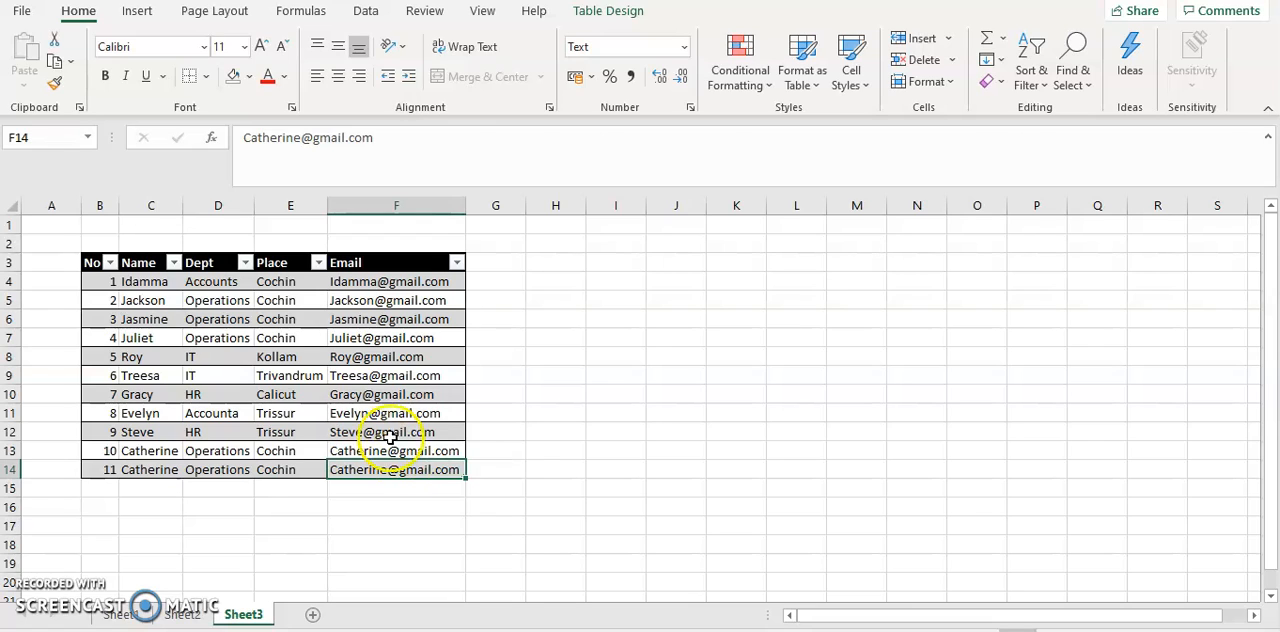
# Starting from E4, jump to the last cell of the Place column and back up to its header
pyautogui.click(273, 282)
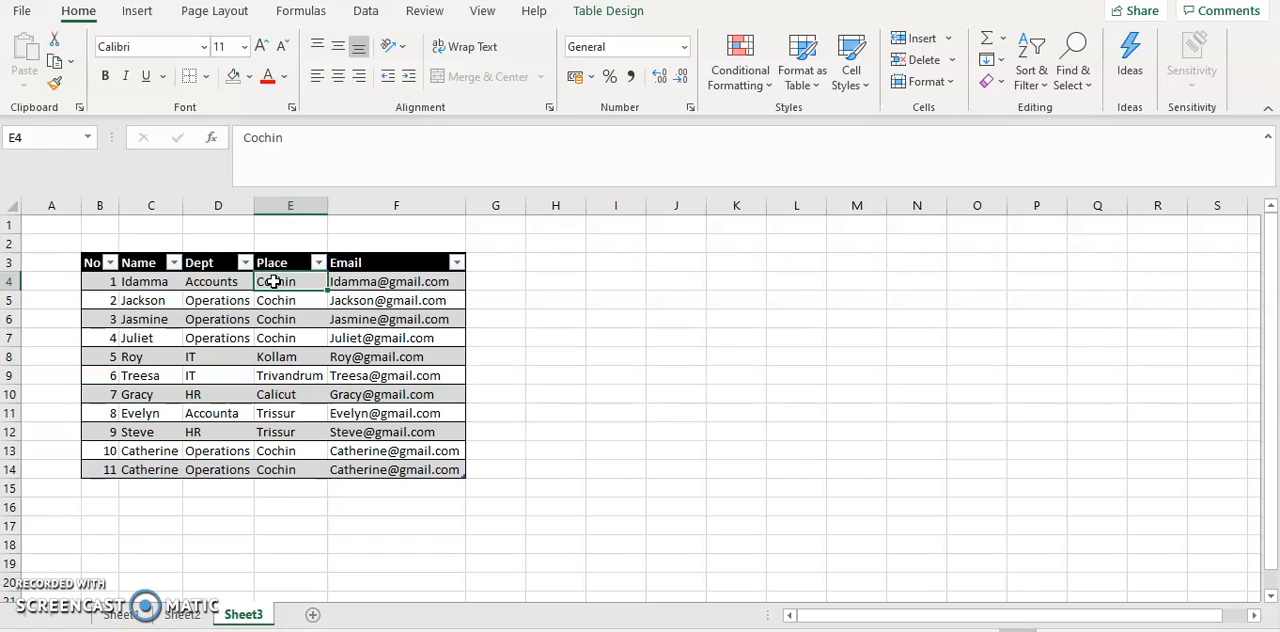
pyautogui.click(274, 282)
pyautogui.hotkey('ctrl', 'Down')
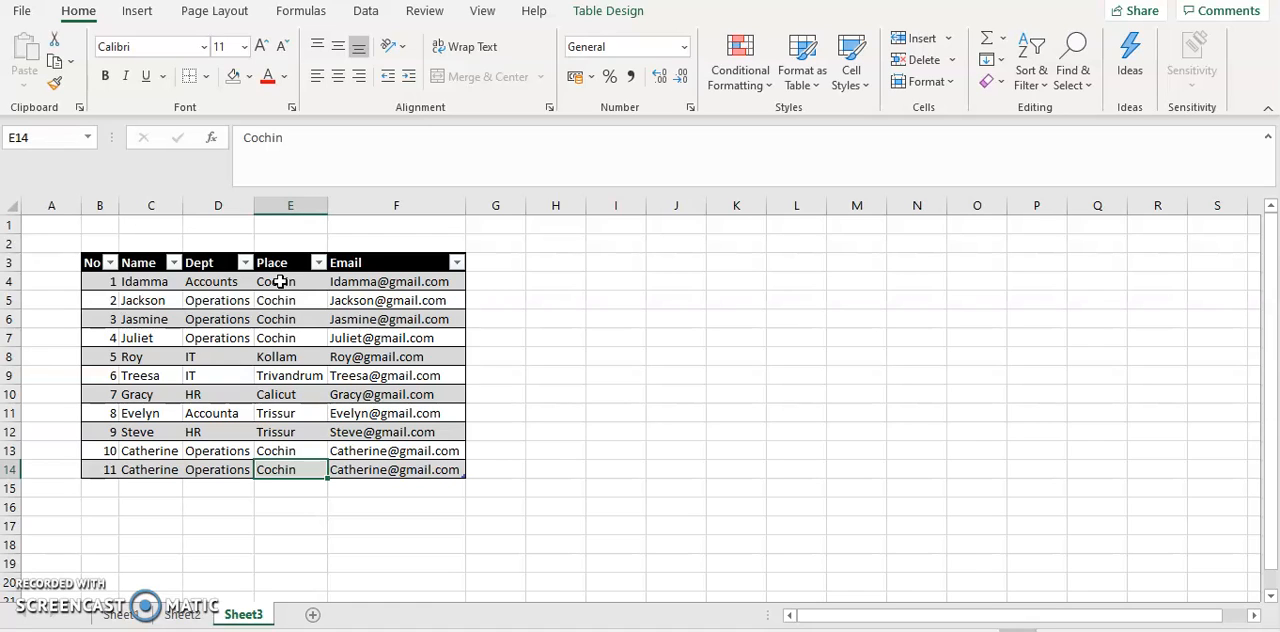
pyautogui.hotkey('ctrl', 'Up')
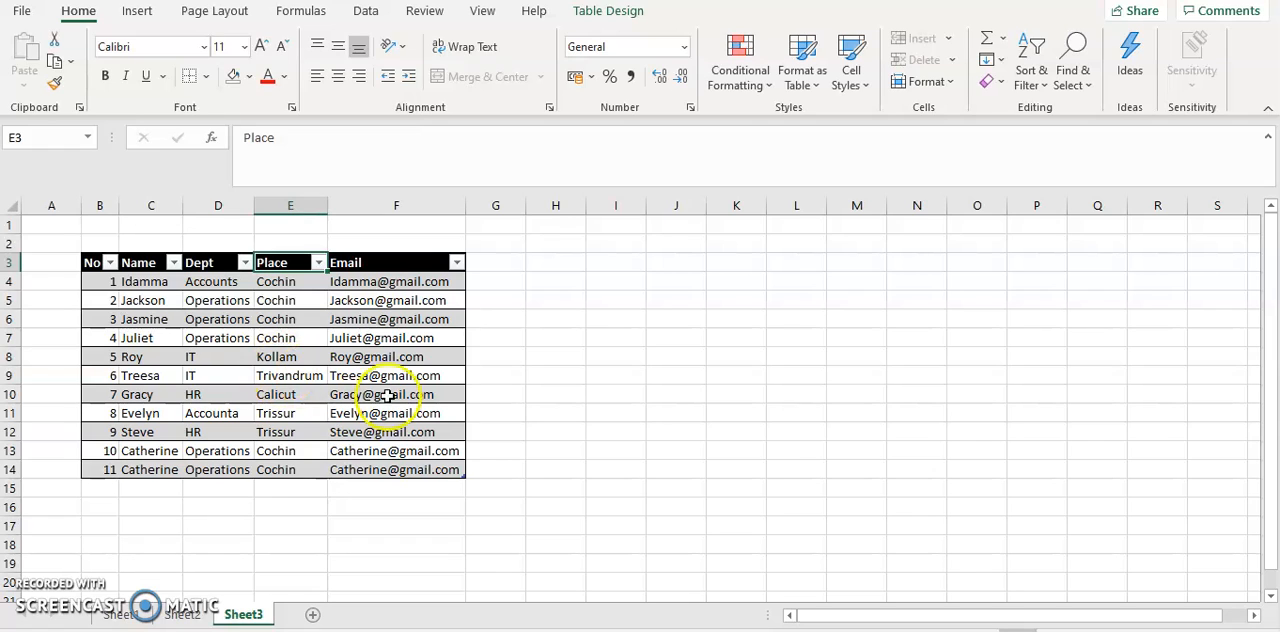
# Look through Sheet2 and Sheet1, and return to Sheet3
pyautogui.click(180, 614)
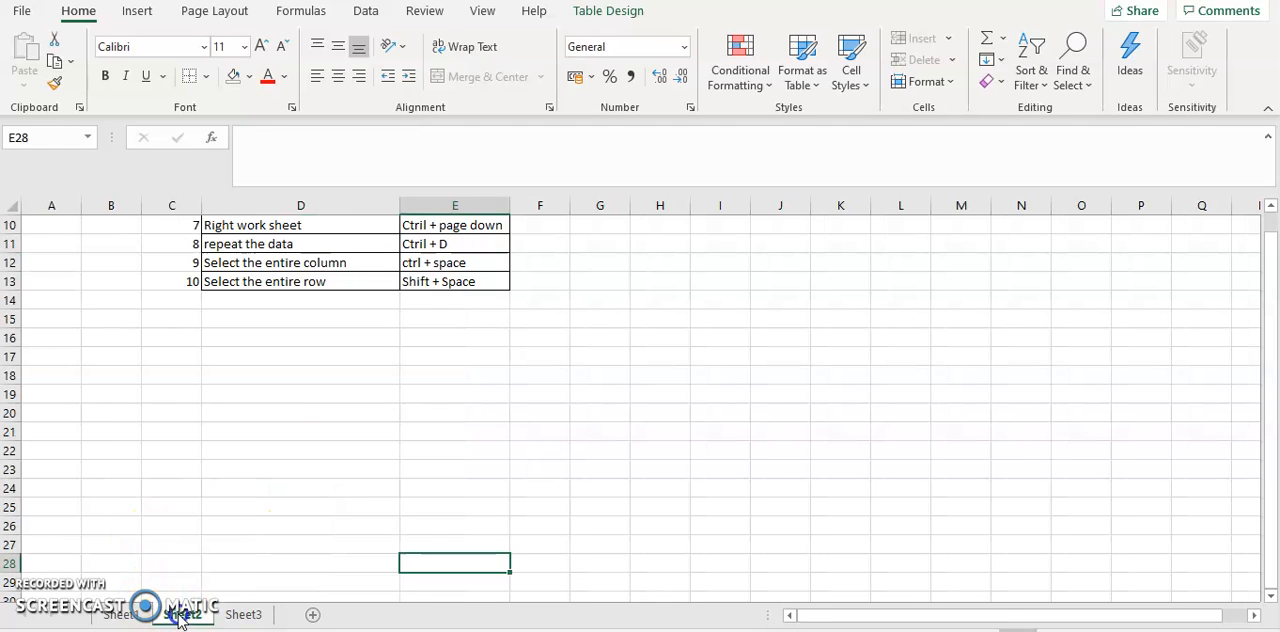
pyautogui.click(130, 614)
pyautogui.click(165, 614)
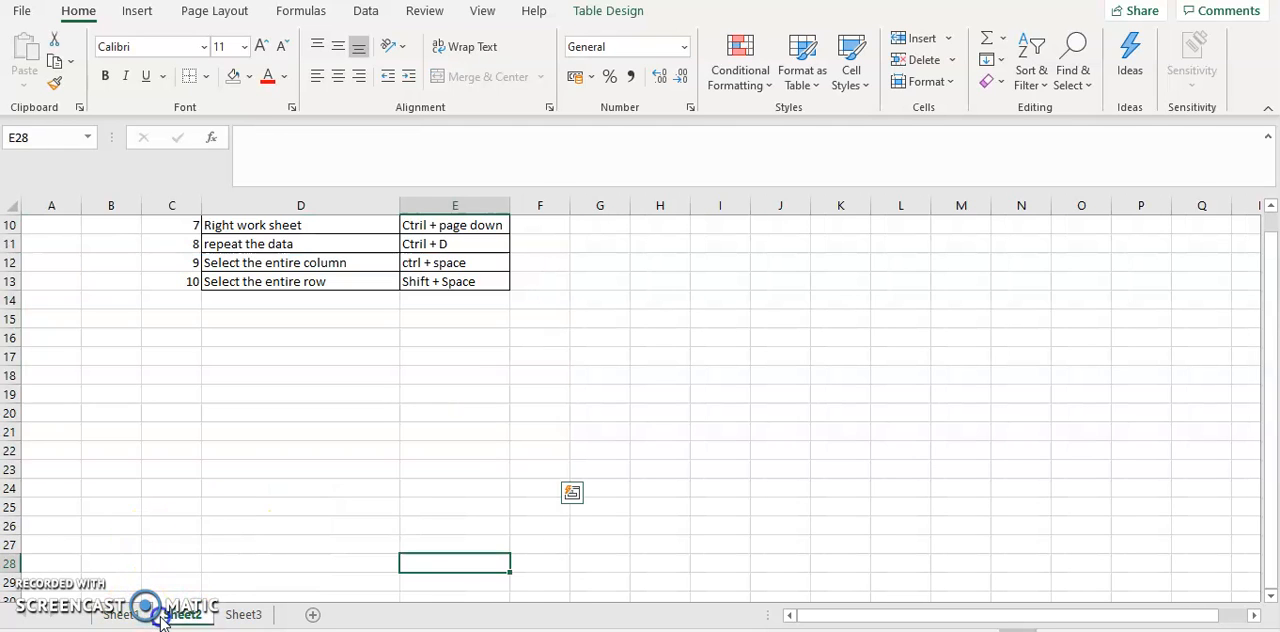
pyautogui.click(245, 616)
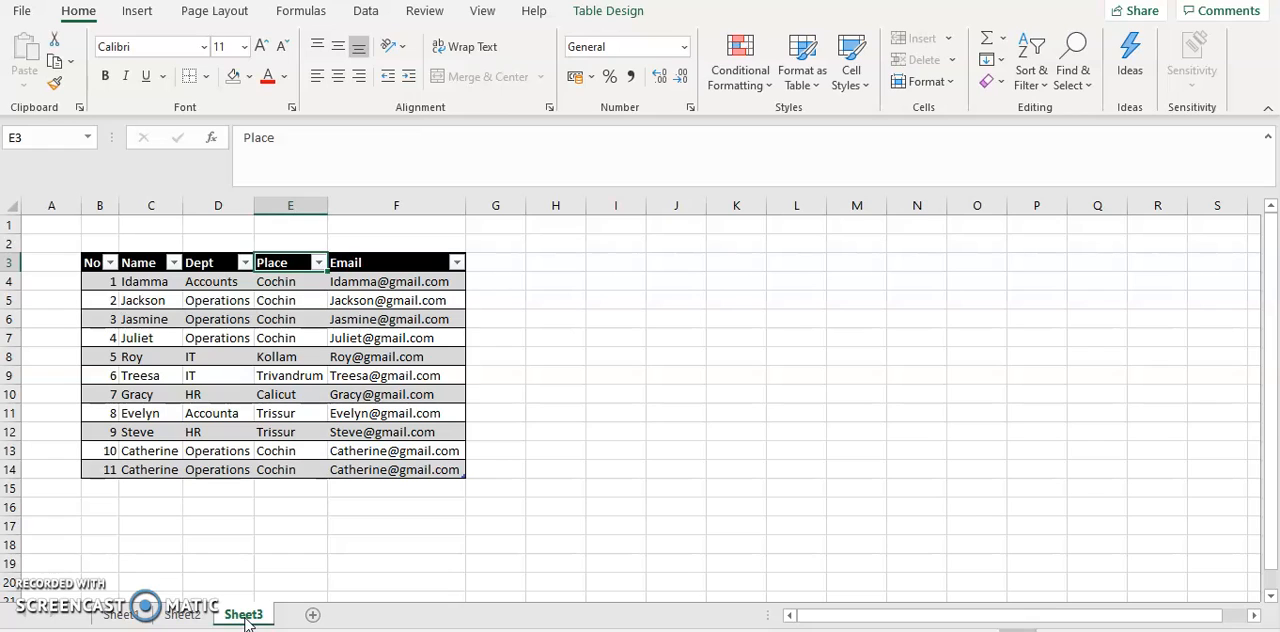
# Move one worksheet at a time from Sheet3 back to Sheet1 and forward again to Sheet3
pyautogui.hotkey('ctrl', 'pageup')
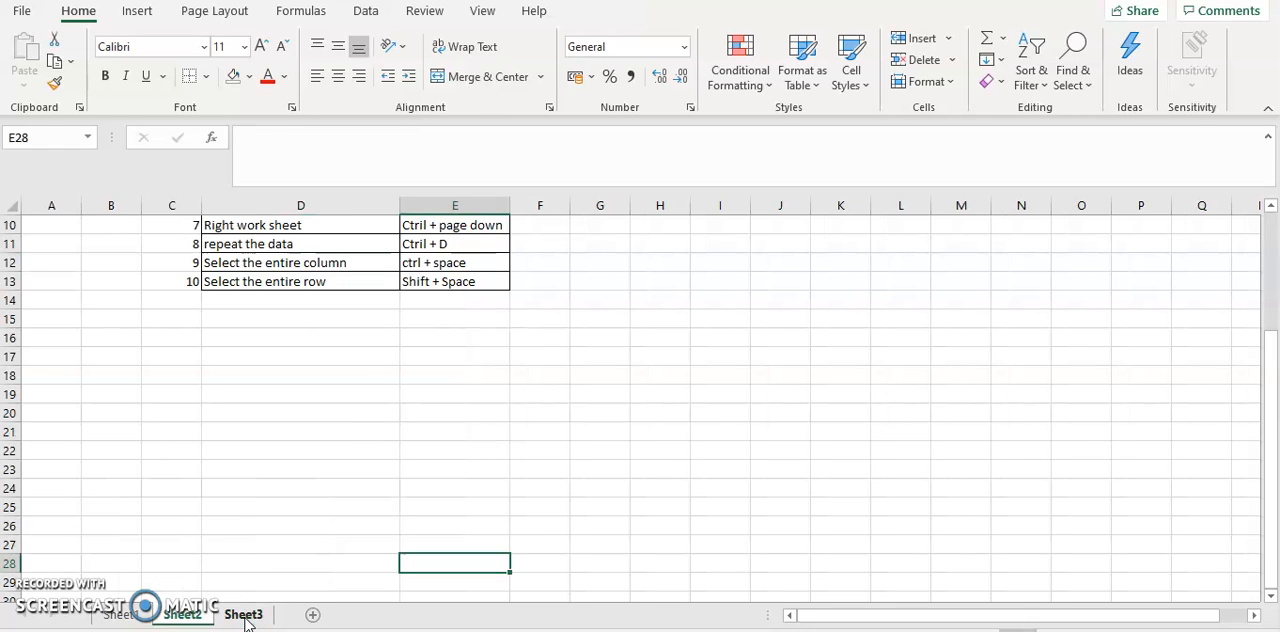
pyautogui.hotkey('ctrl', 'pageup')
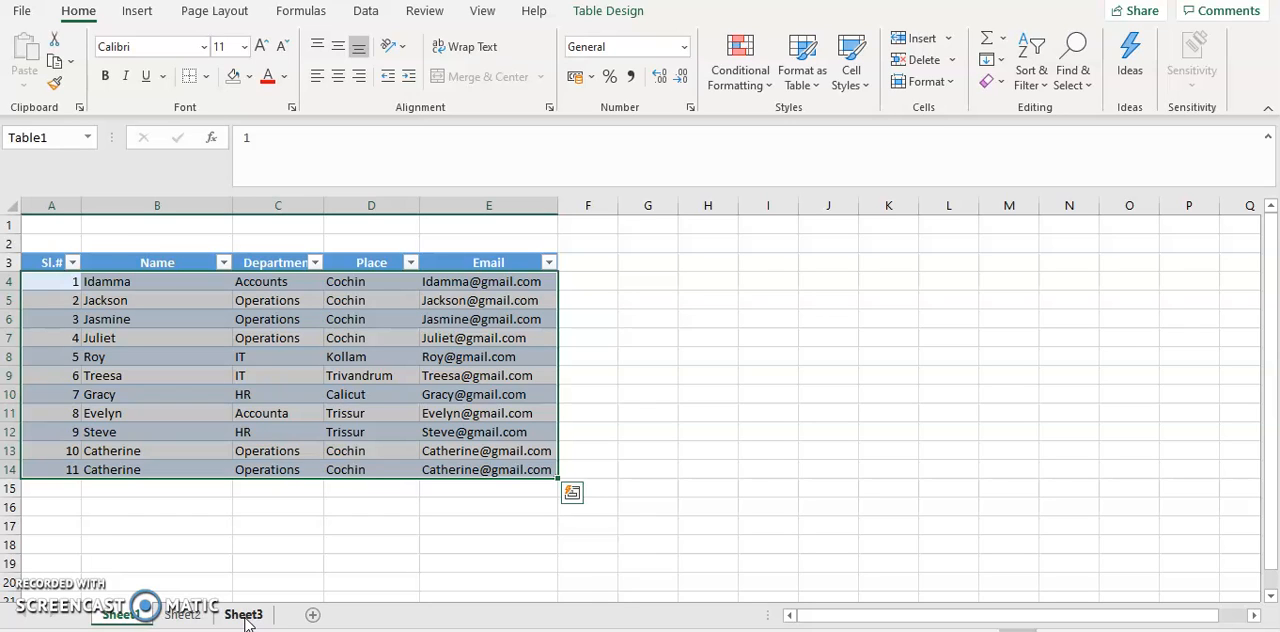
pyautogui.hotkey('ctrl', 'pagedown')
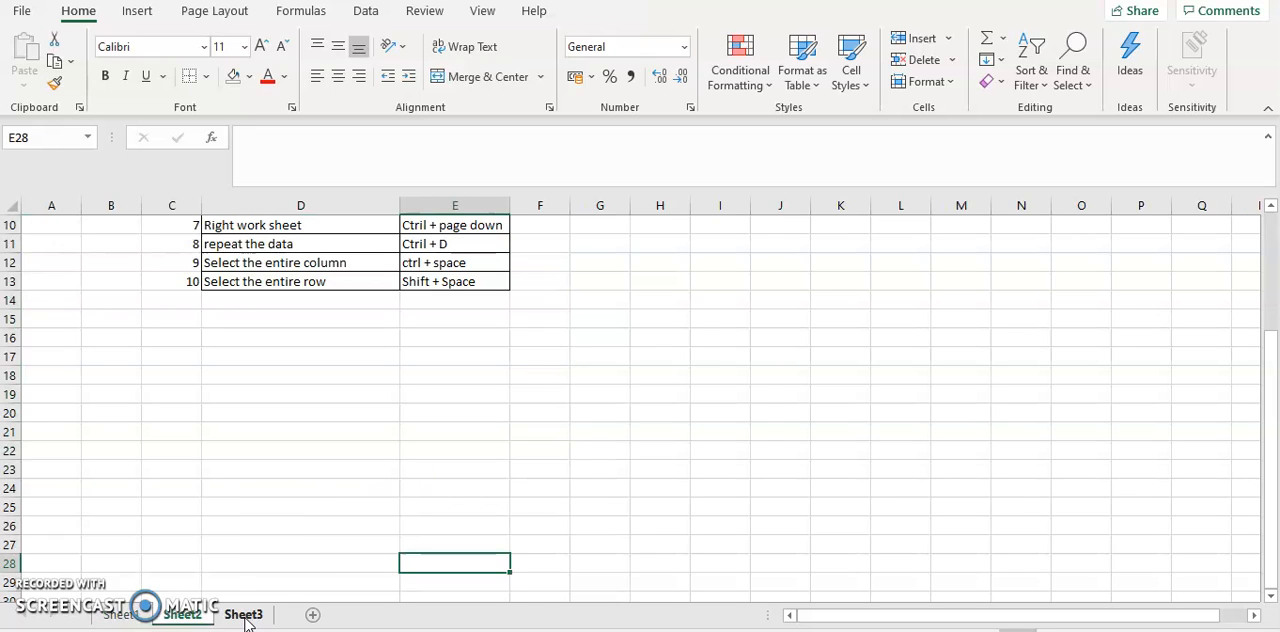
pyautogui.hotkey('ctrl', 'pagedown')
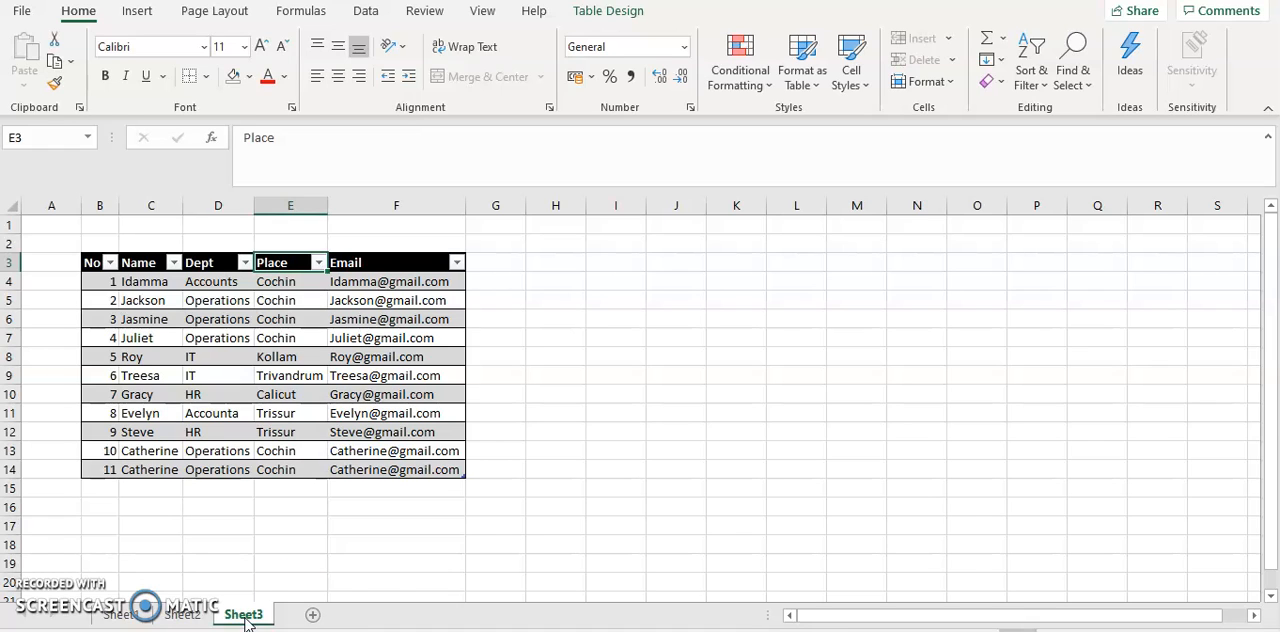
# Fill the Place value Cochin from E14 down through E19 below the table's last entry
pyautogui.moveTo(1270, 325); pyautogui.dragTo(1270, 505)
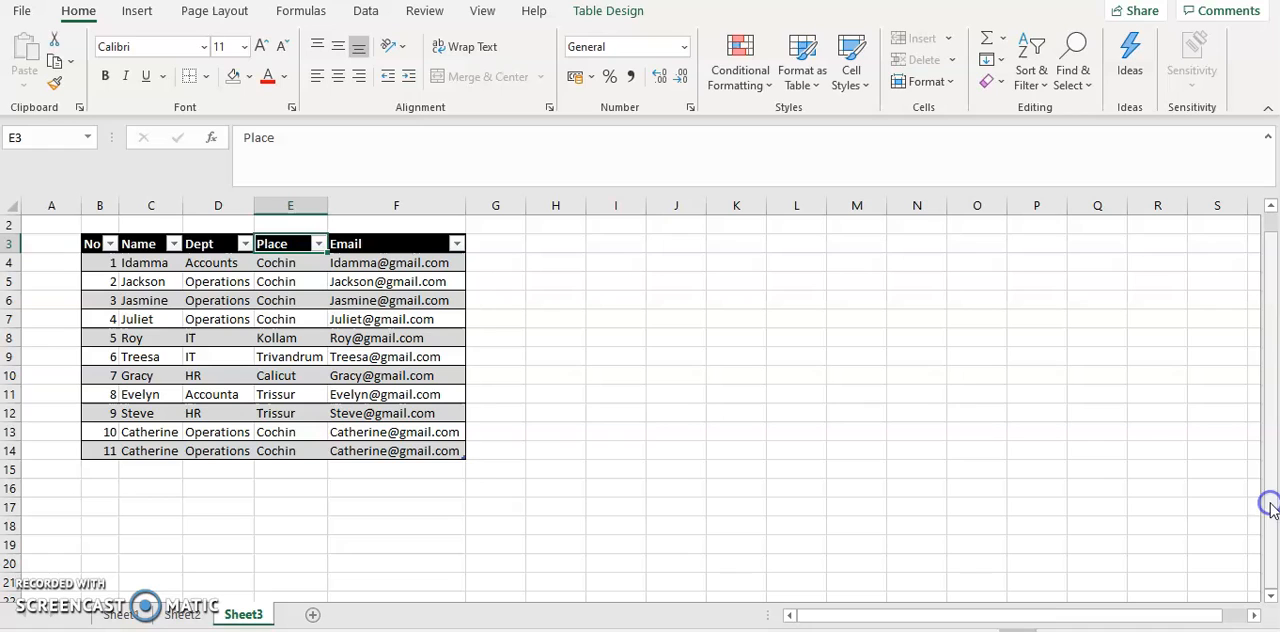
pyautogui.click(315, 449)
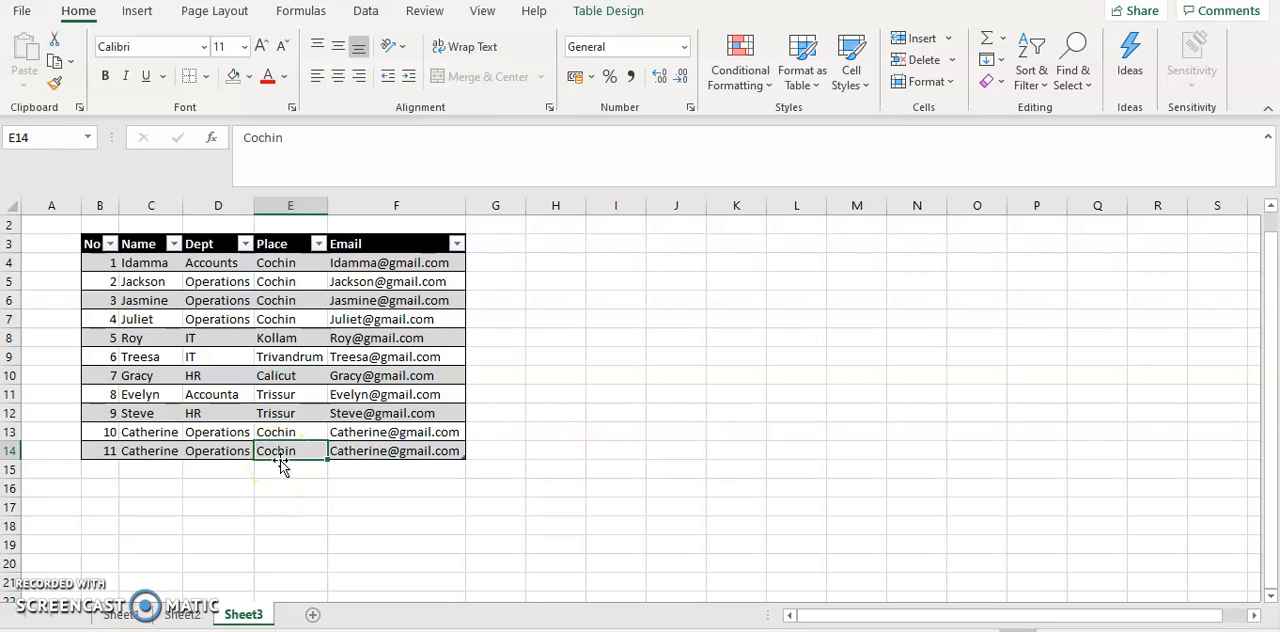
pyautogui.moveTo(277, 467); pyautogui.dragTo(286, 534)
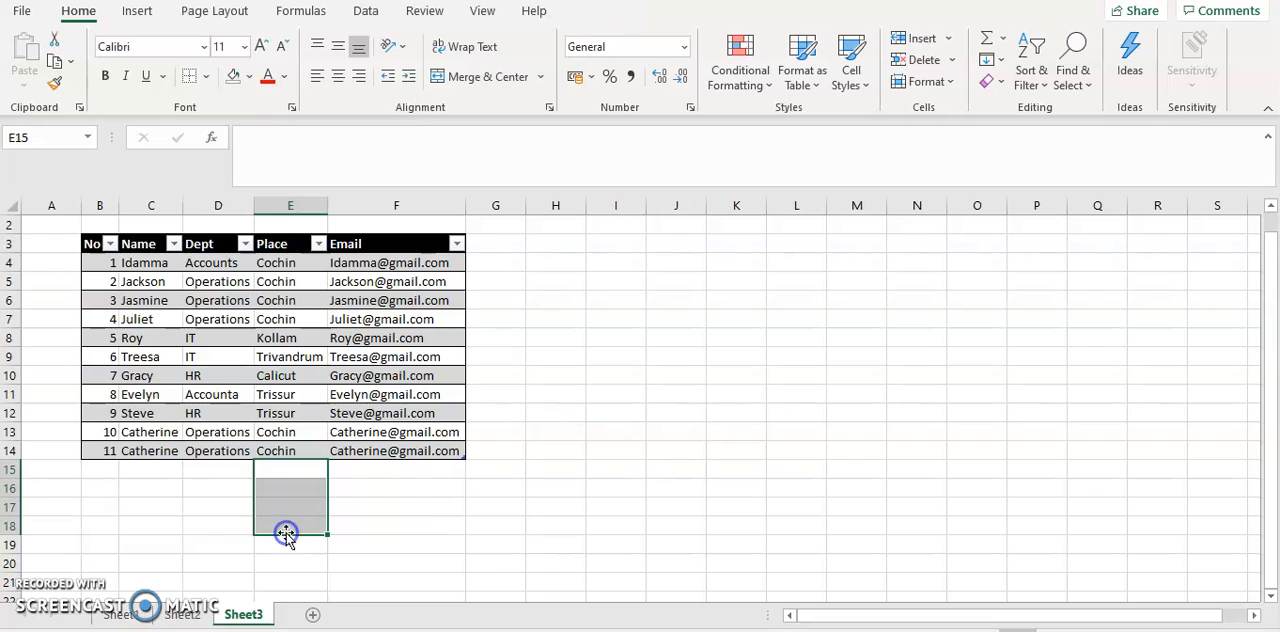
pyautogui.click(455, 539)
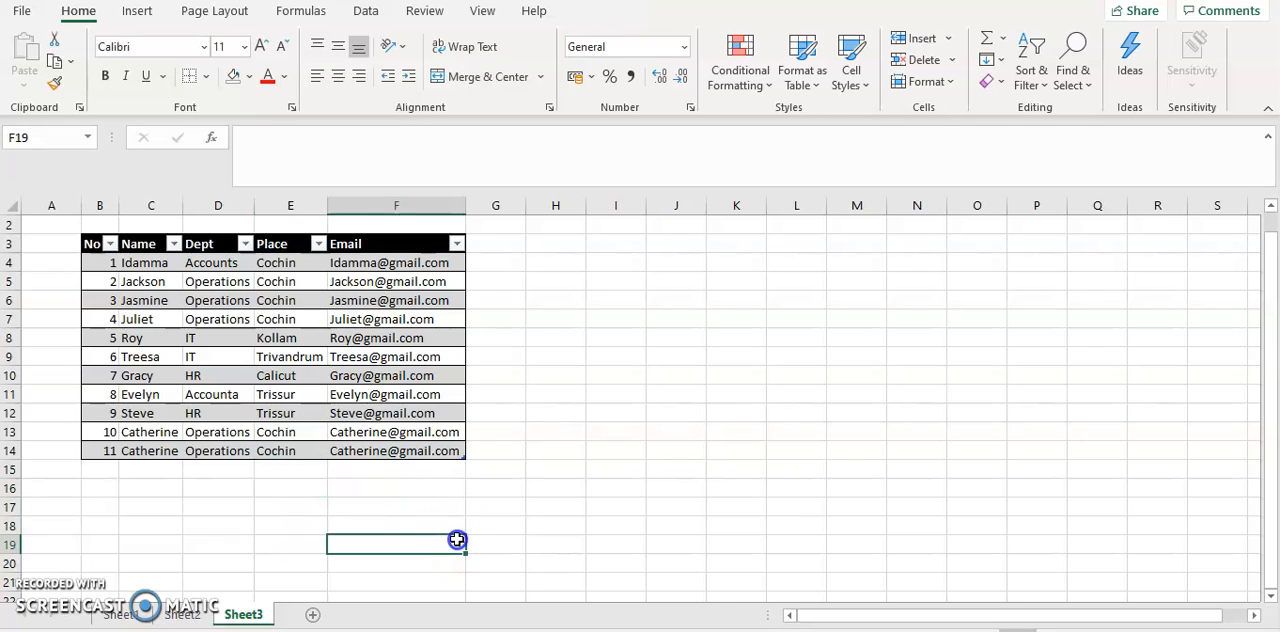
pyautogui.click(290, 473)
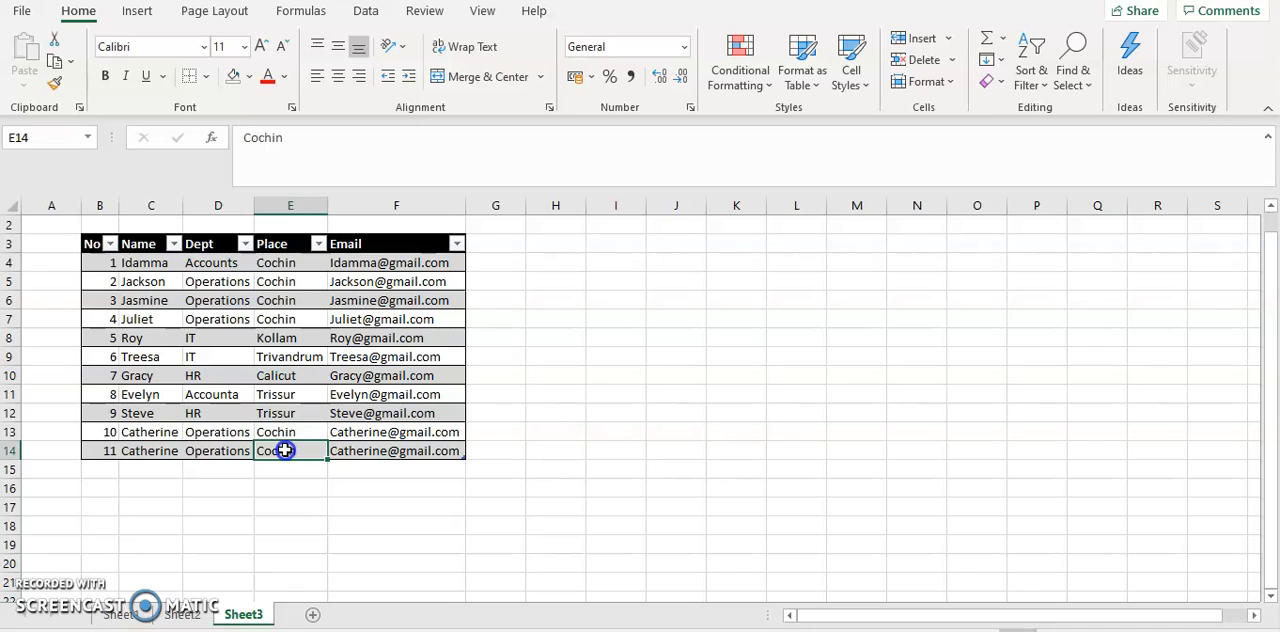
pyautogui.moveTo(285, 450); pyautogui.dragTo(285, 540)
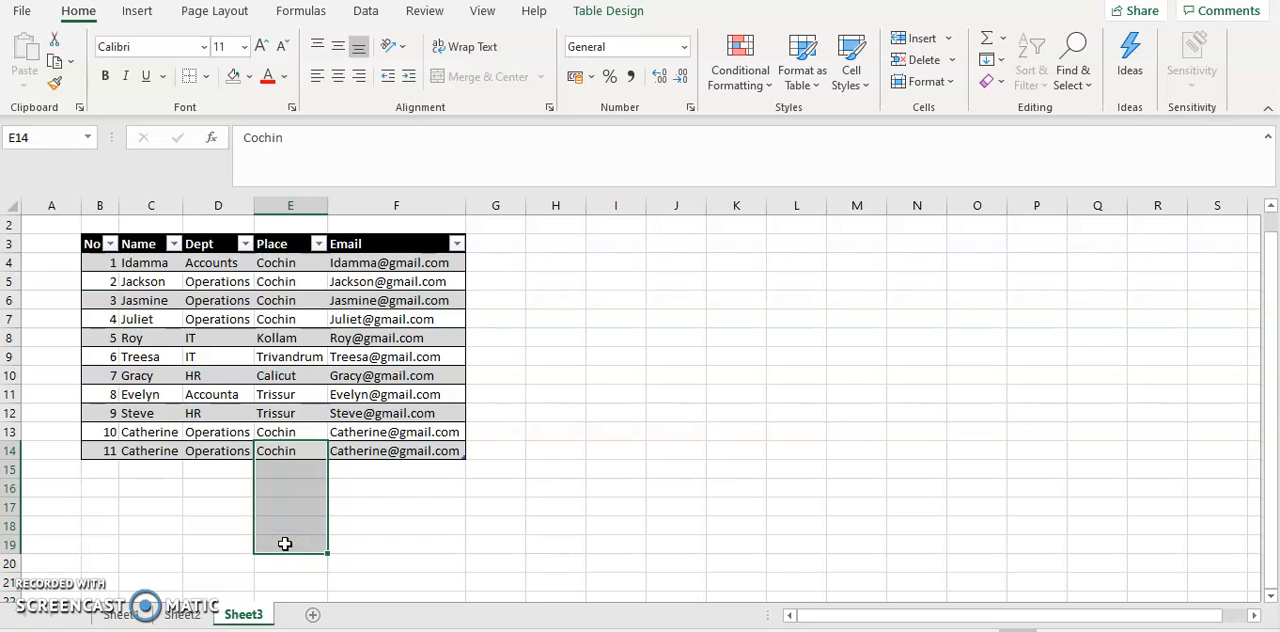
pyautogui.moveTo(285, 543); pyautogui.dragTo(285, 543)
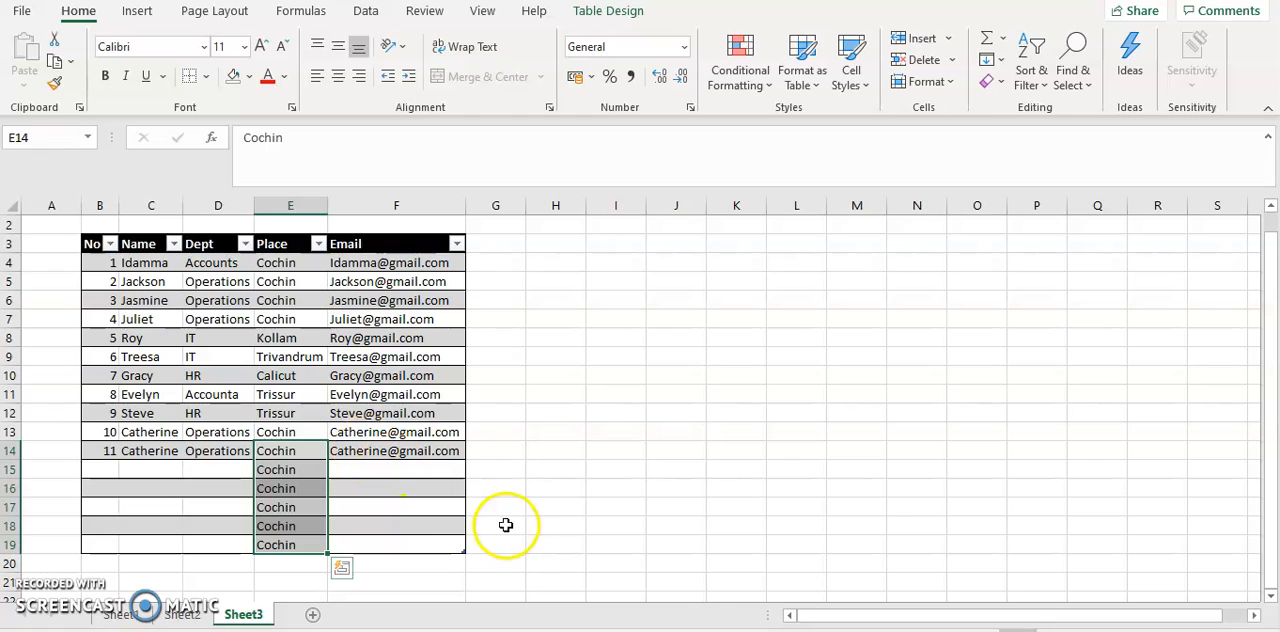
pyautogui.click(631, 453)
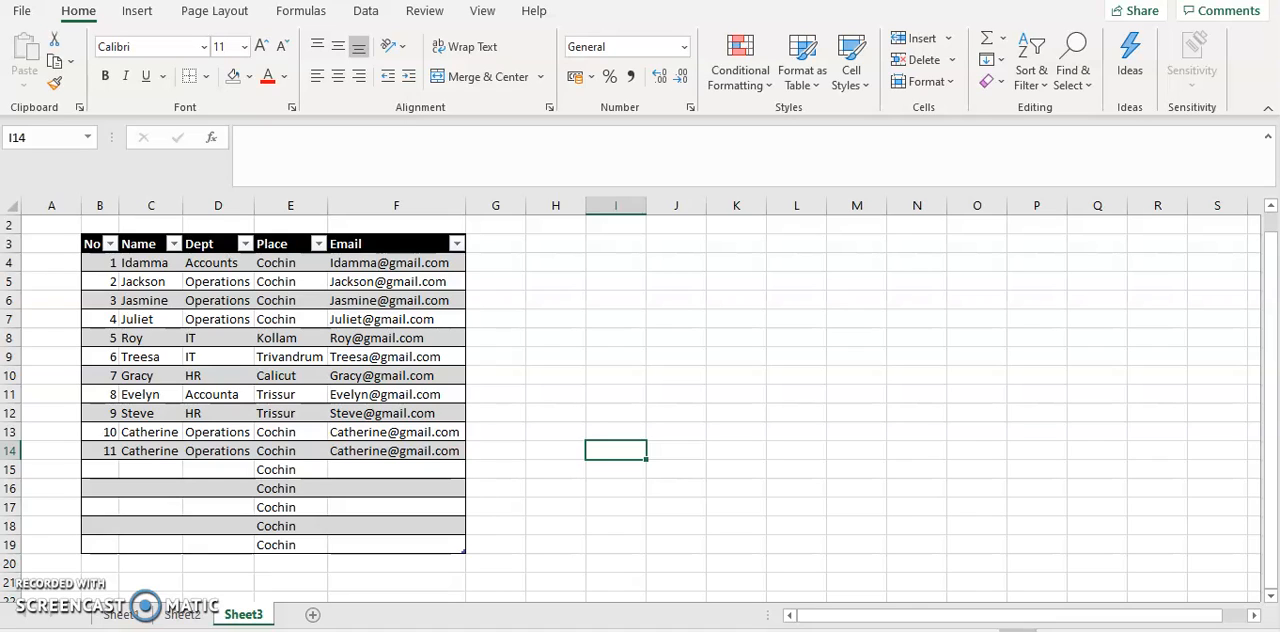
# Select the table's entire Place column including its header, and do the same with the Email column
pyautogui.click(274, 241)
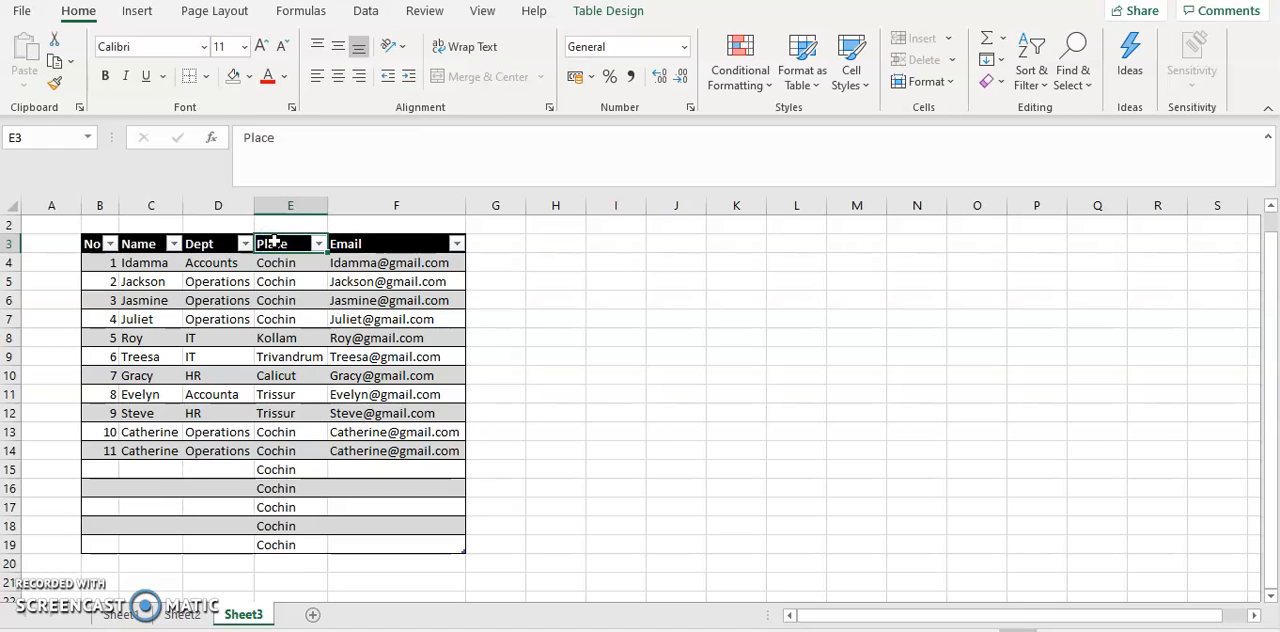
pyautogui.hotkey('ctrl', 'space')
pyautogui.hotkey('ctrl', 'q')
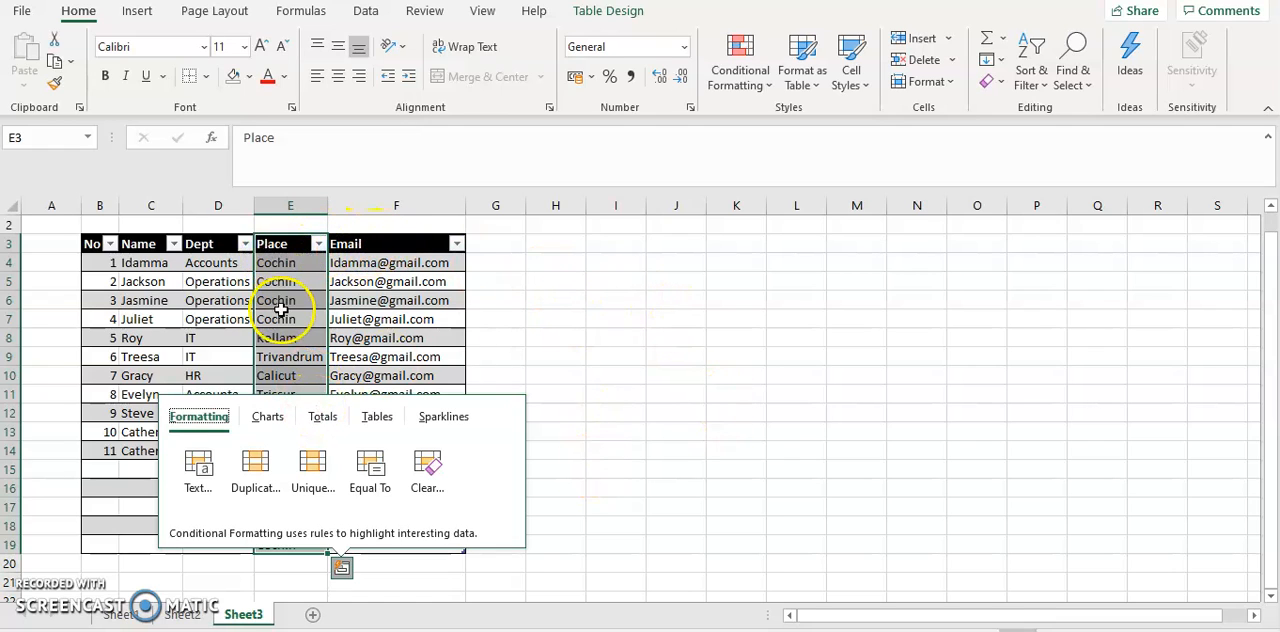
pyautogui.click(380, 251)
pyautogui.hotkey('ctrl', 'space')
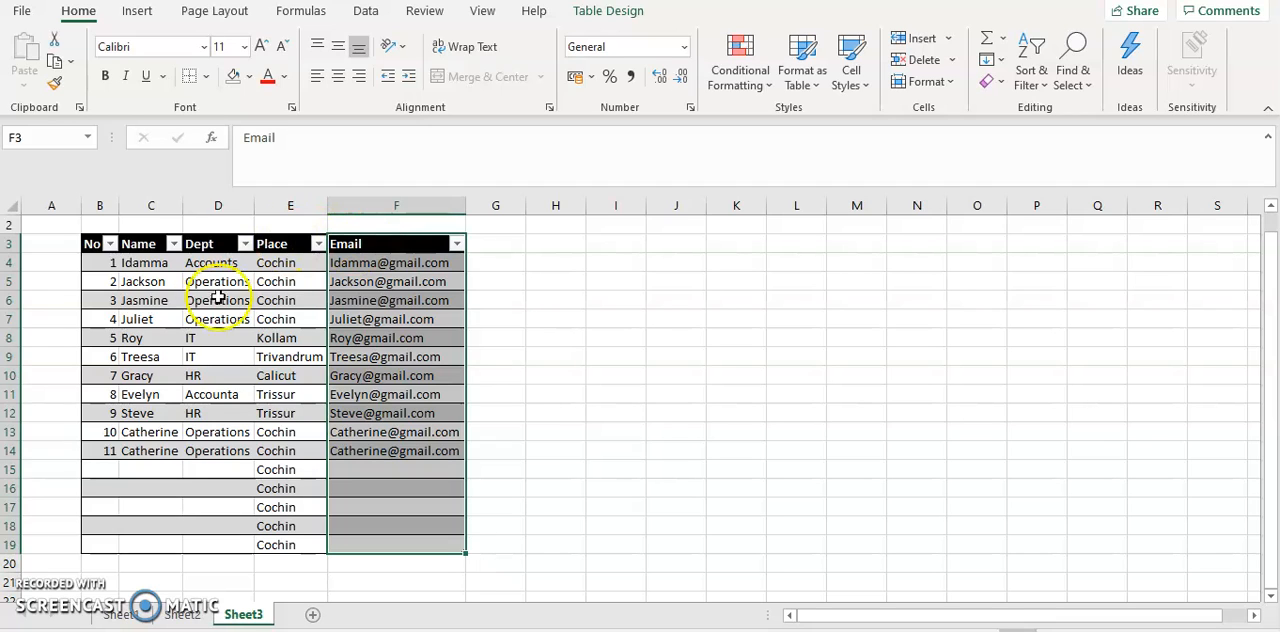
# Select the entire table row for entry No 5, starting from cell B8
pyautogui.click(105, 338)
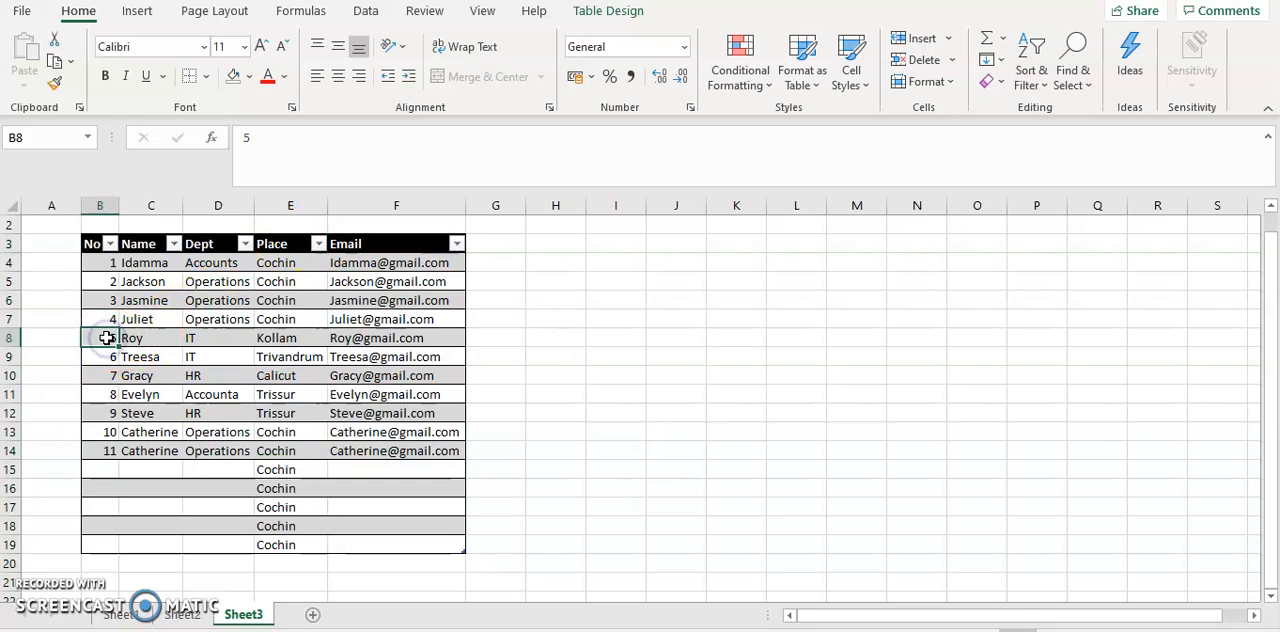
pyautogui.click(106, 338)
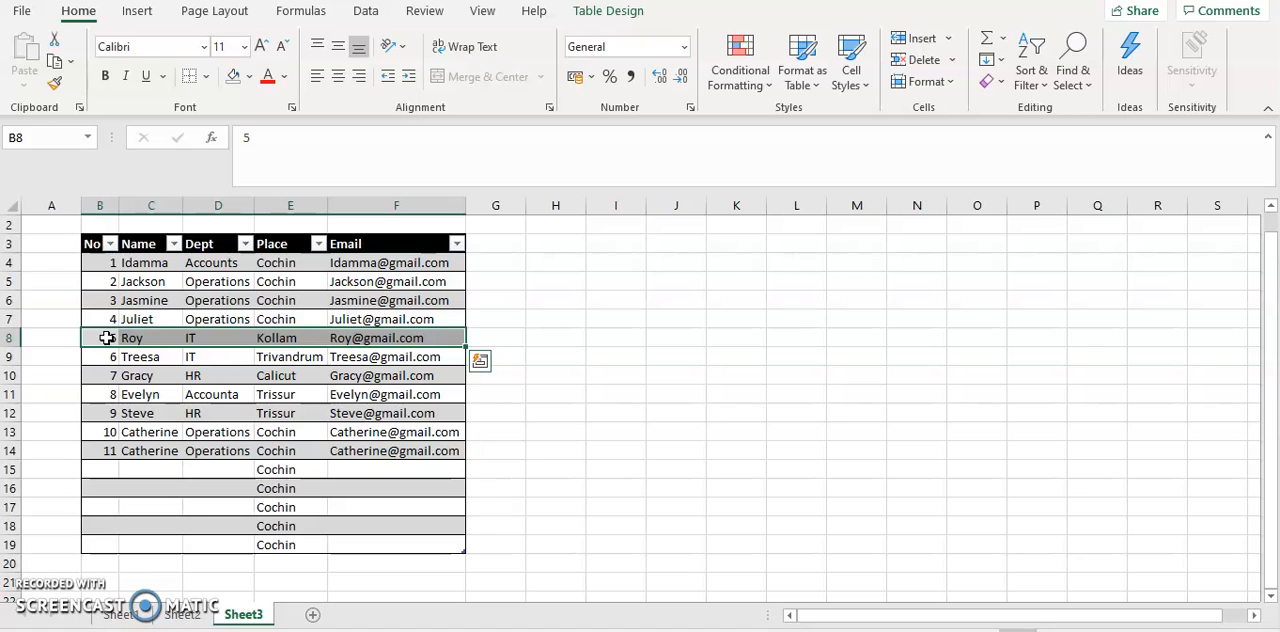
# Go to Sheet2 and review the complete list of ten keyboard shortcuts from its beginning
pyautogui.click(184, 615)
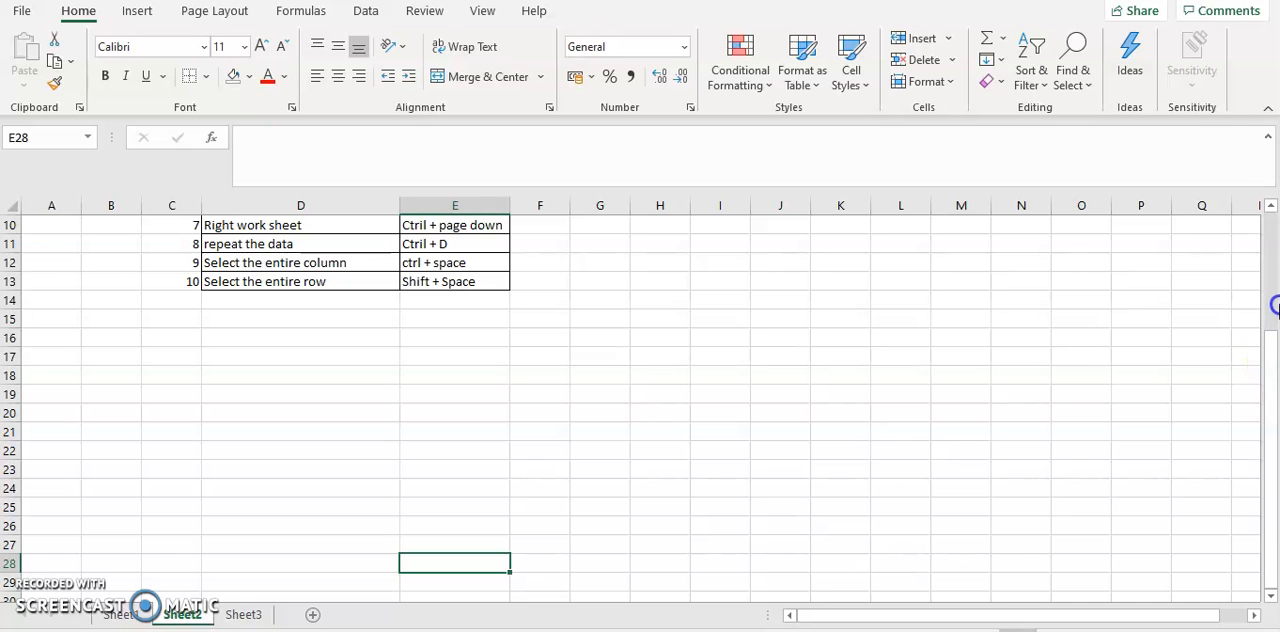
pyautogui.scroll(3, 1275, 305)
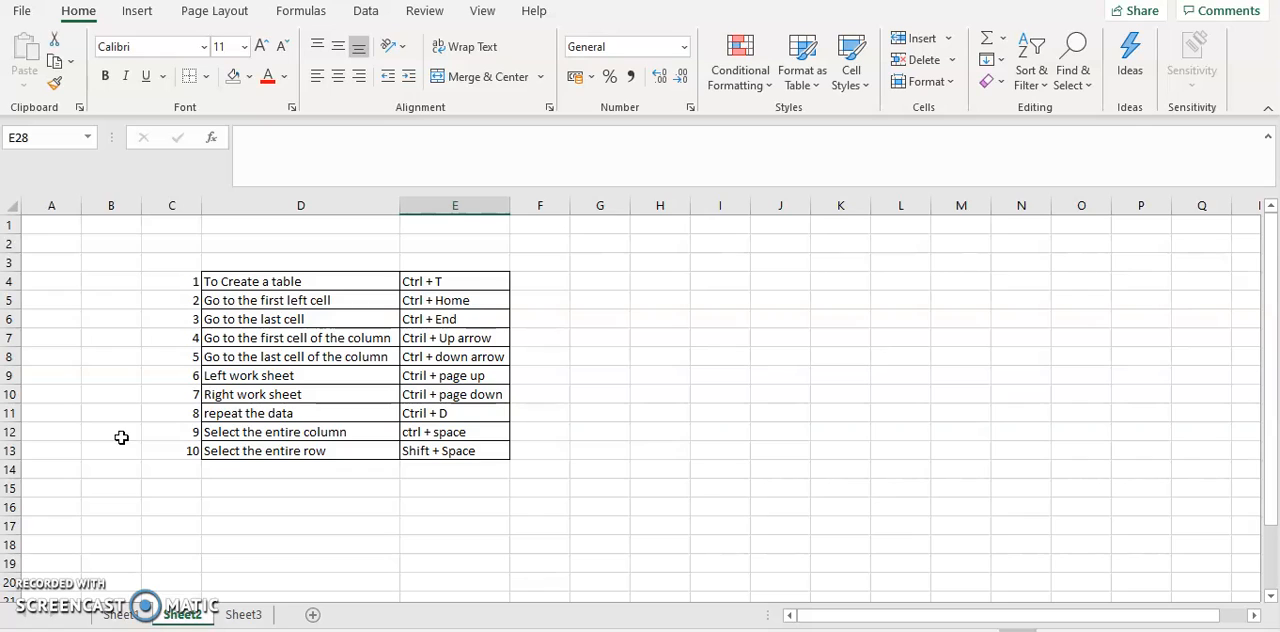
pyautogui.click(254, 485)
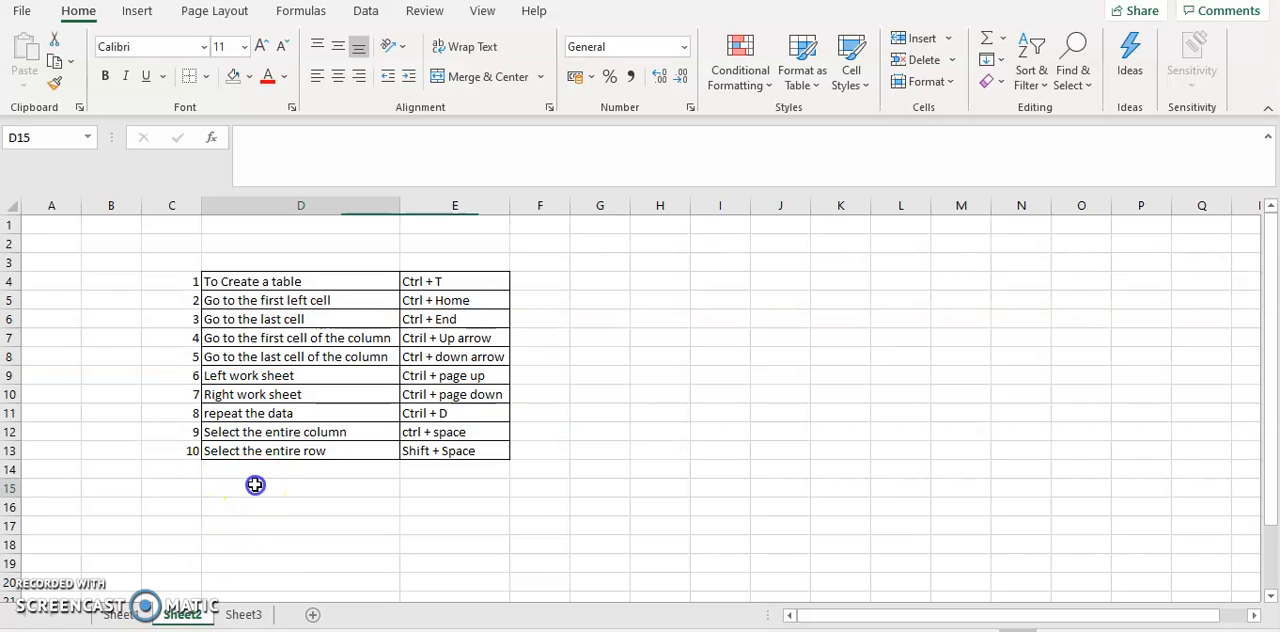